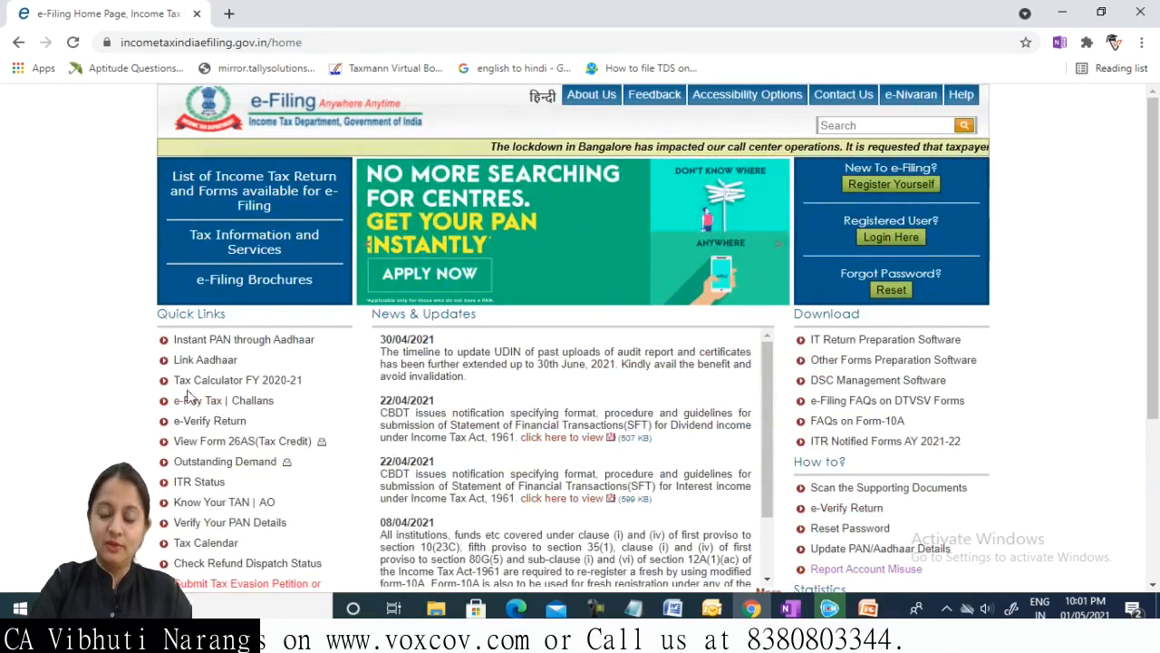
Open the e-Pay Tax option on the income tax e-filing home page and continue to the NSDL website.
{"action": "left_click", "coordinate": [184, 403]}
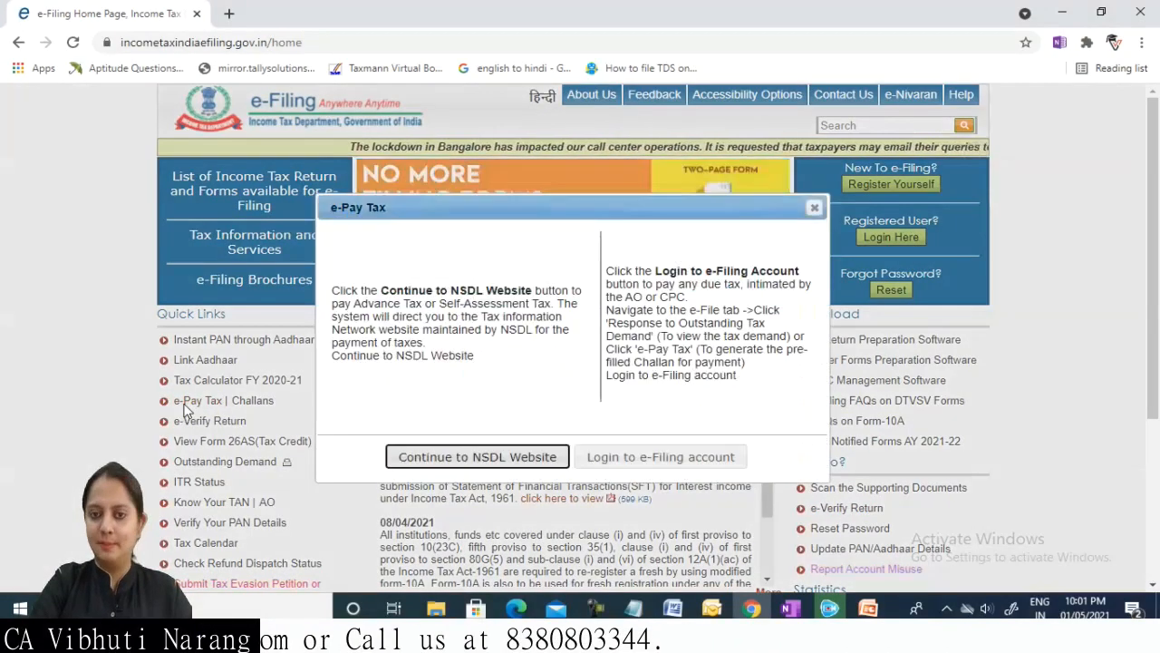
{"action": "left_click", "coordinate": [521, 462]}
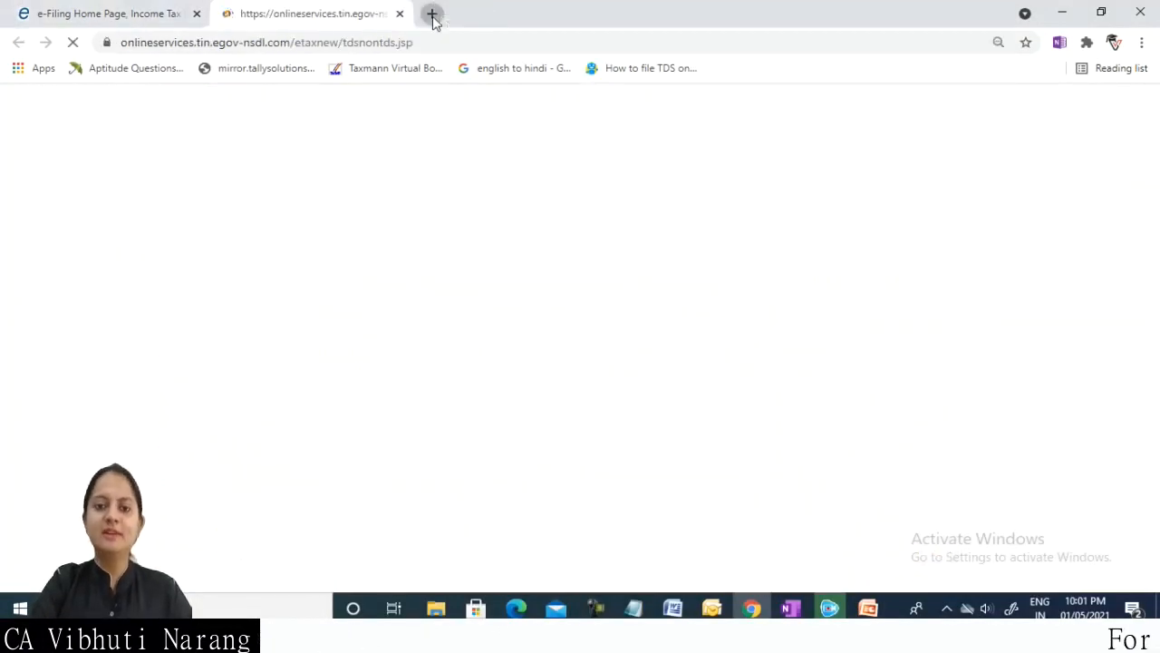
Load tin-nsdl.com in a new browser tab and dismiss its opening notices about Aadhaar linking and PAN cards.
{"action": "left_click", "coordinate": [432, 15]}
{"action": "type", "text": "tin"}
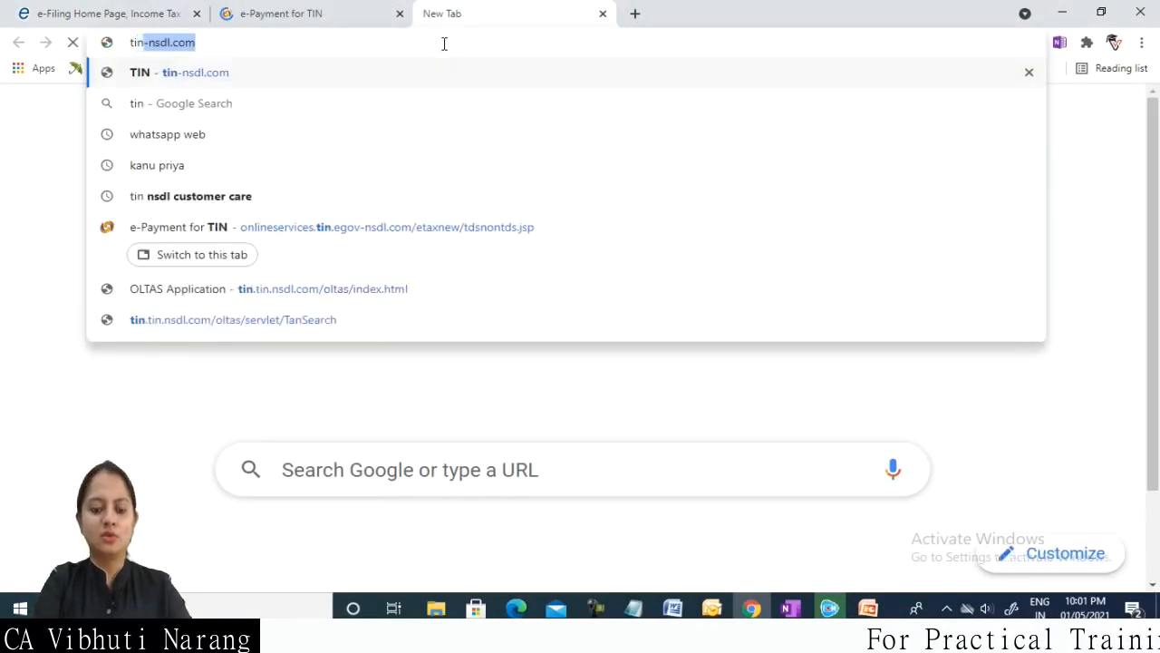
{"action": "key", "text": "Return"}
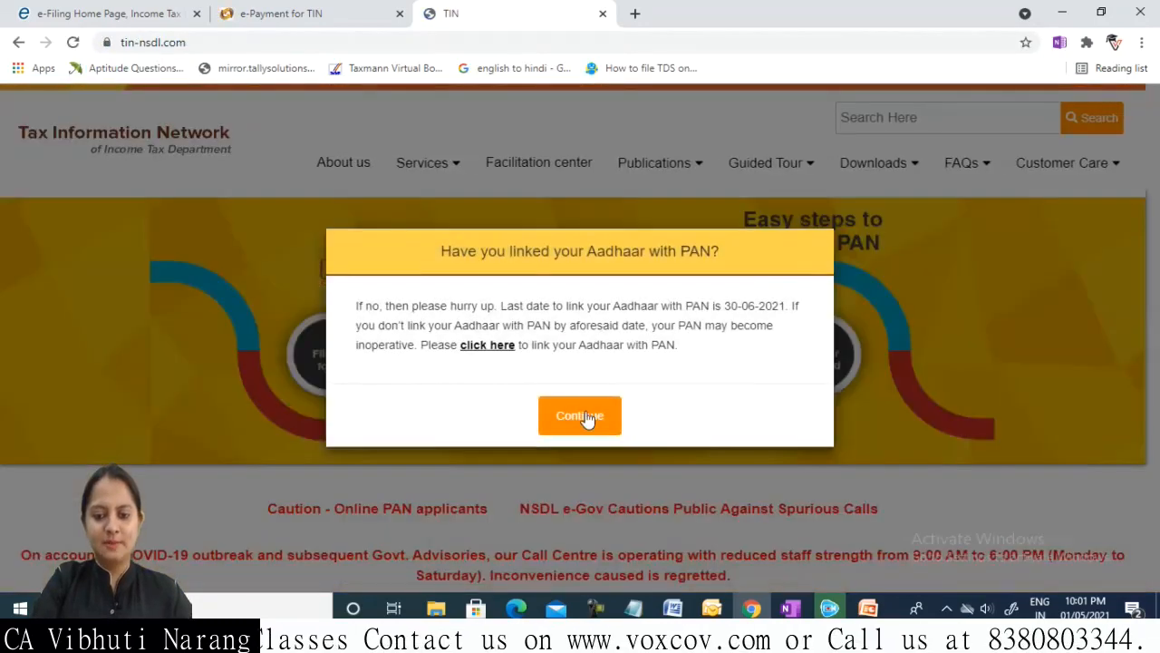
{"action": "left_click", "coordinate": [586, 410]}
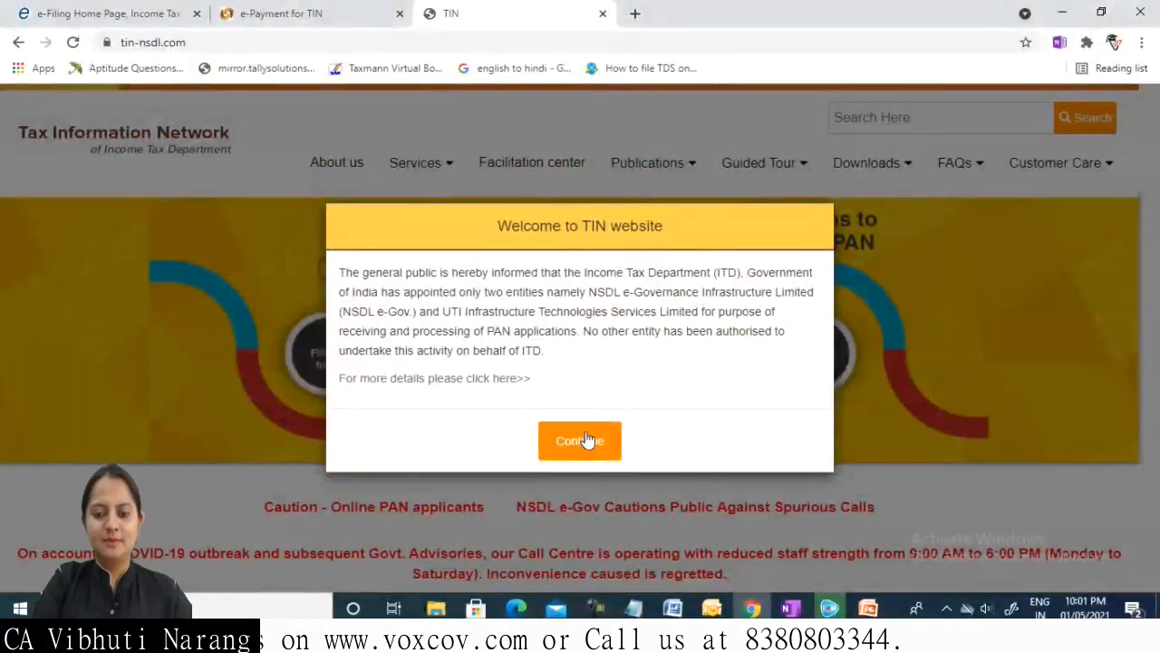
{"action": "left_click", "coordinate": [586, 440]}
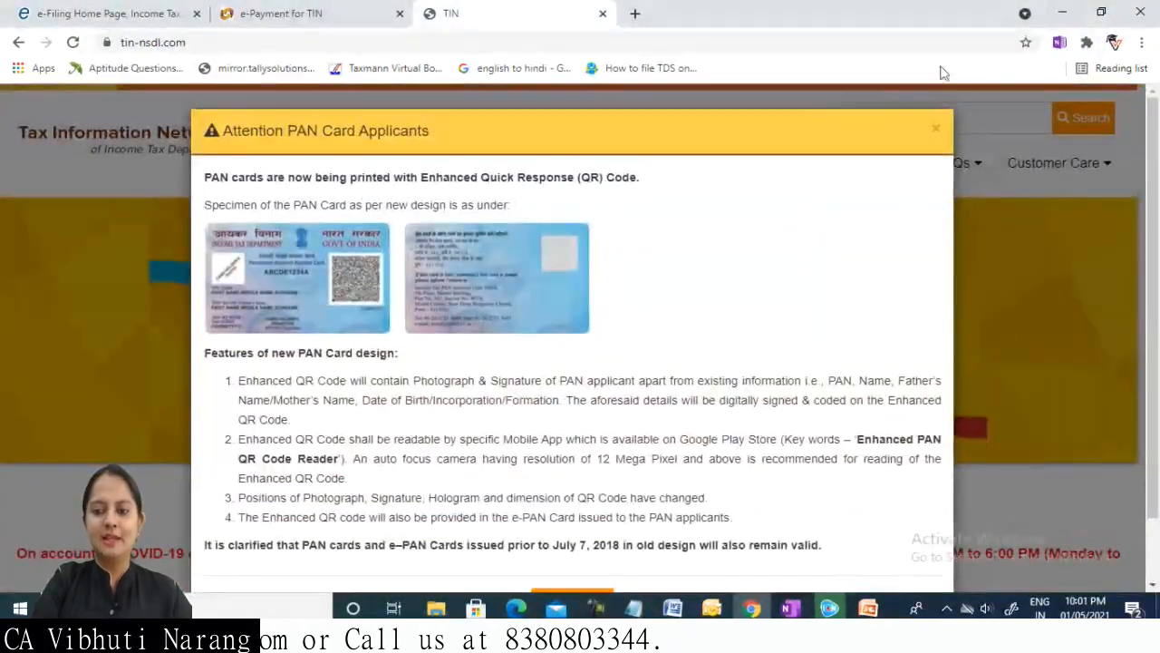
{"action": "left_click", "coordinate": [935, 132]}
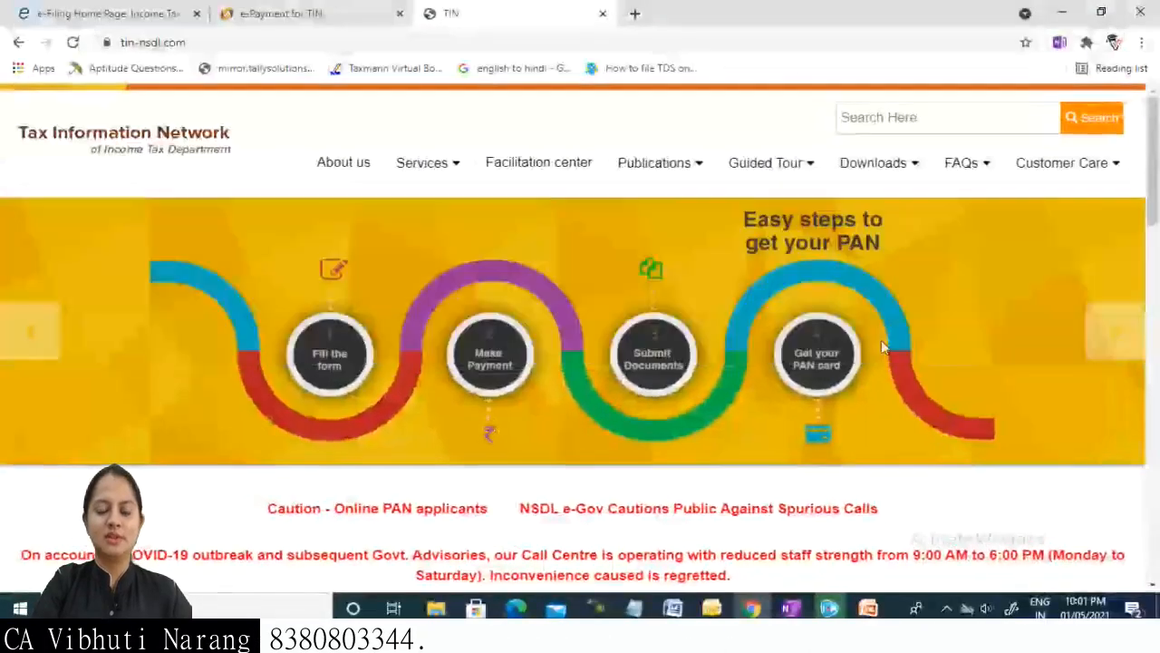
Open the "e-payment: Pay Taxes Online" service of the Tax Information Network and enlarge the page.
{"action": "mouse_move", "coordinate": [445, 166]}
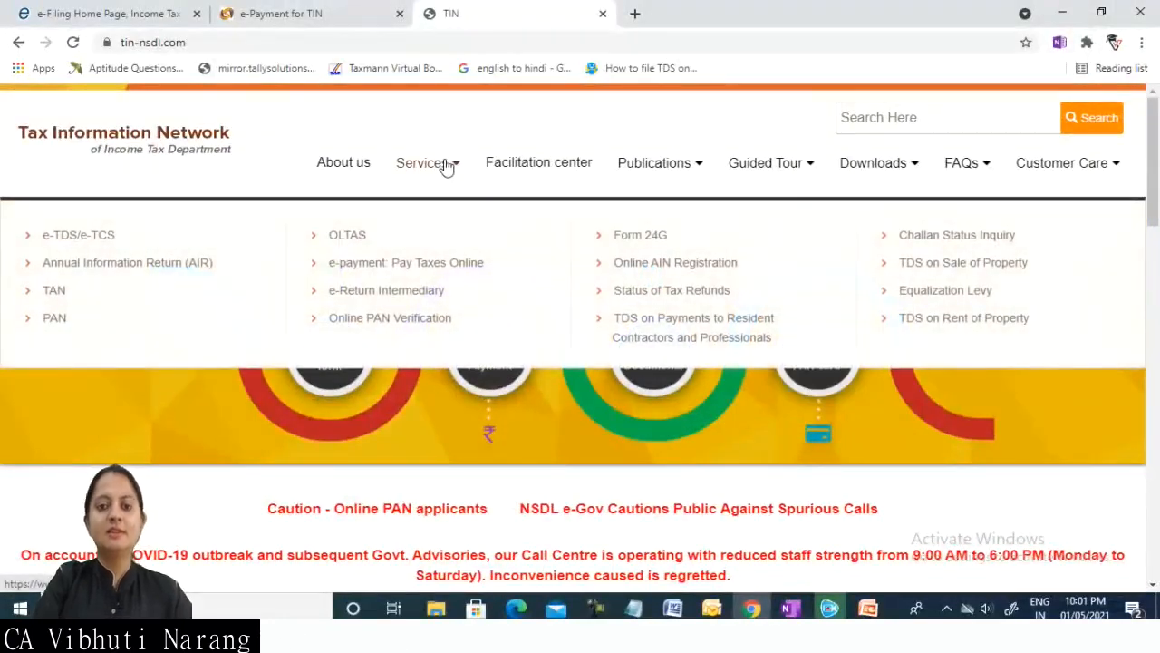
{"action": "left_click", "coordinate": [413, 264]}
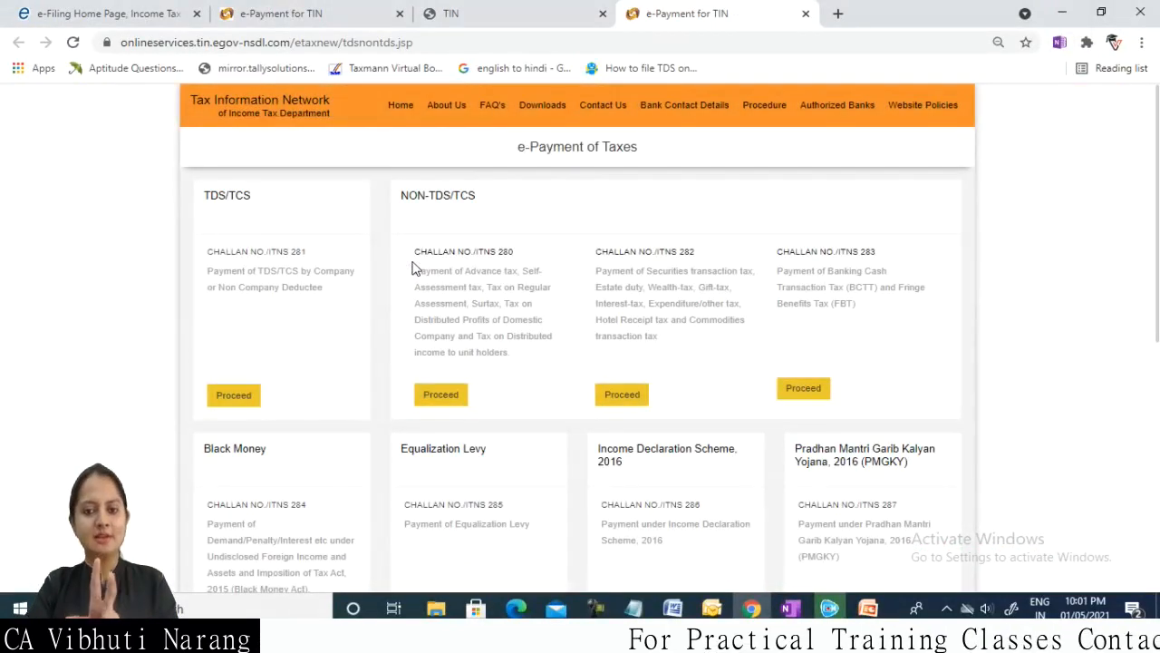
{"action": "key", "text": "ctrl+plus"}
{"action": "key", "text": "ctrl+plus"}
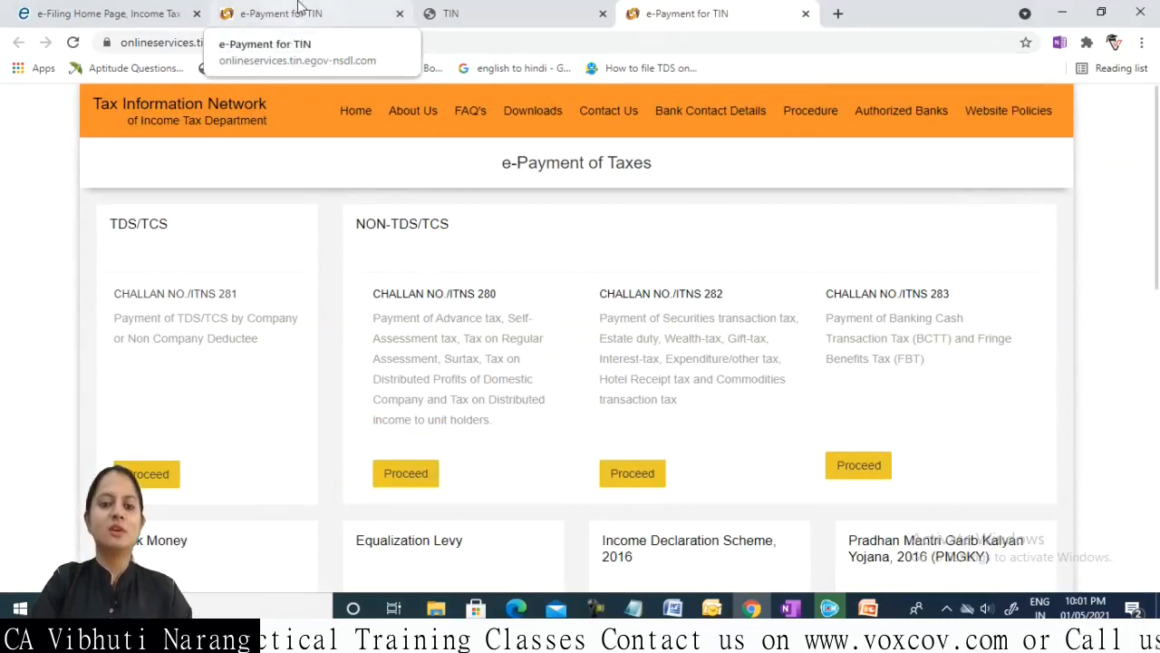
Open Challan No./ITNS 281 in the first e-Payment tab, choosing (0021) Non-Company Deductees and (200) TDS/TCS Payable by Taxpayer.
{"action": "left_click", "coordinate": [299, 10]}
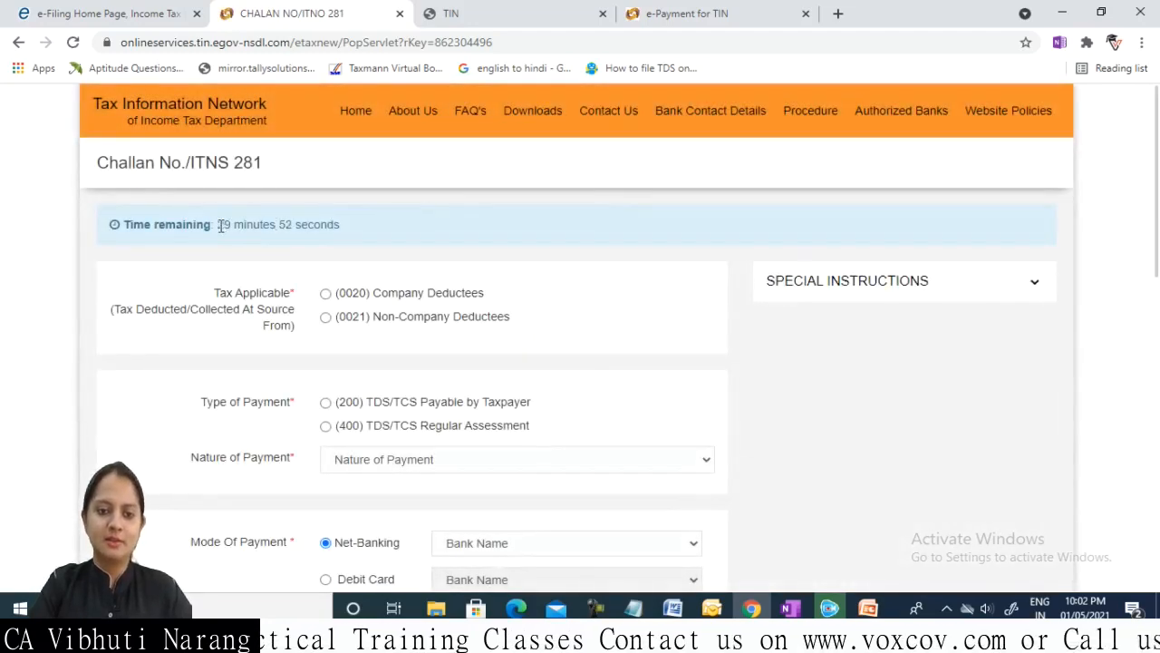
{"action": "left_click_drag", "start_coordinate": [223, 225], "coordinate": [342, 227]}
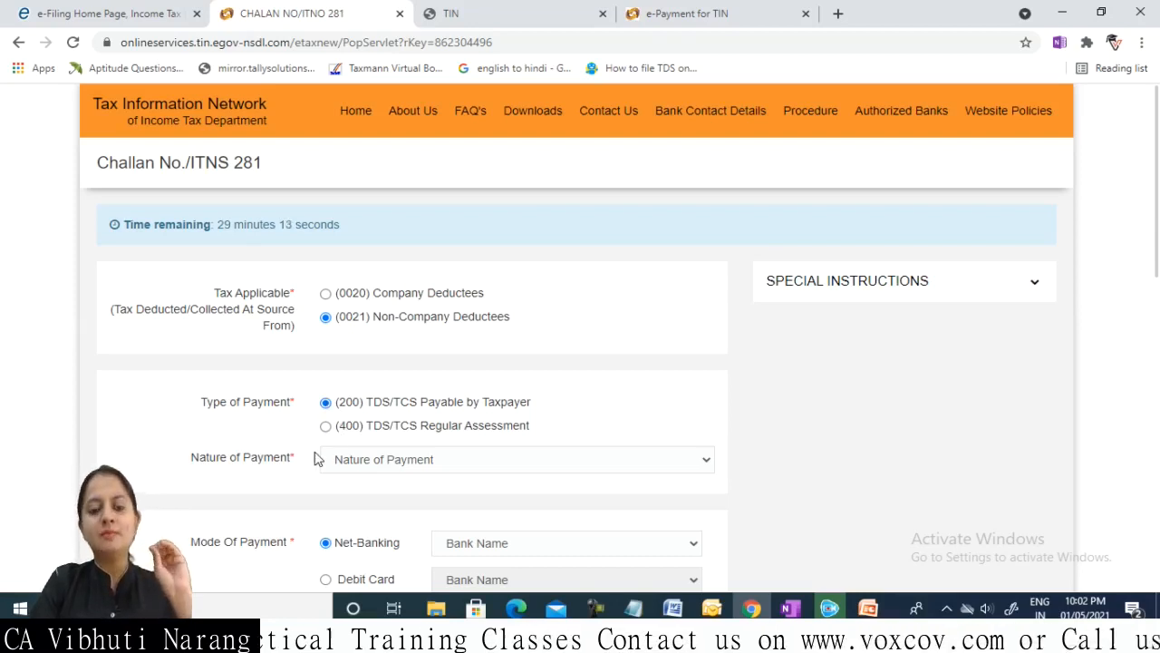
Set the challan's nature of payment to 94I - Rent.
{"action": "left_click", "coordinate": [356, 464]}
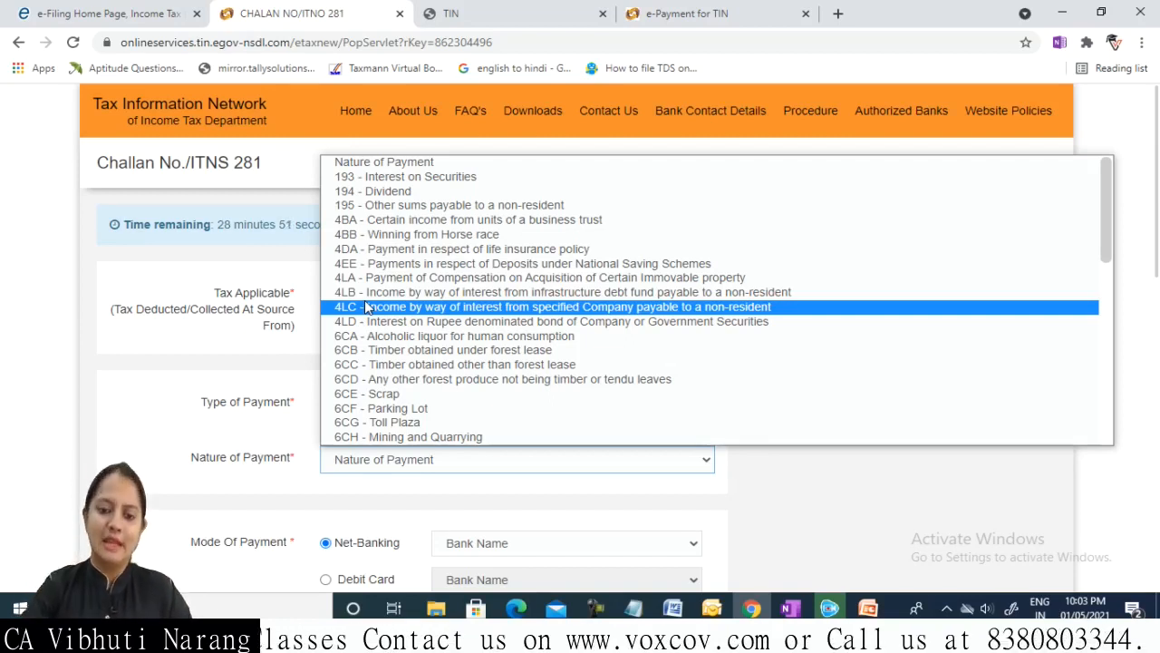
{"action": "left_click", "coordinate": [367, 307]}
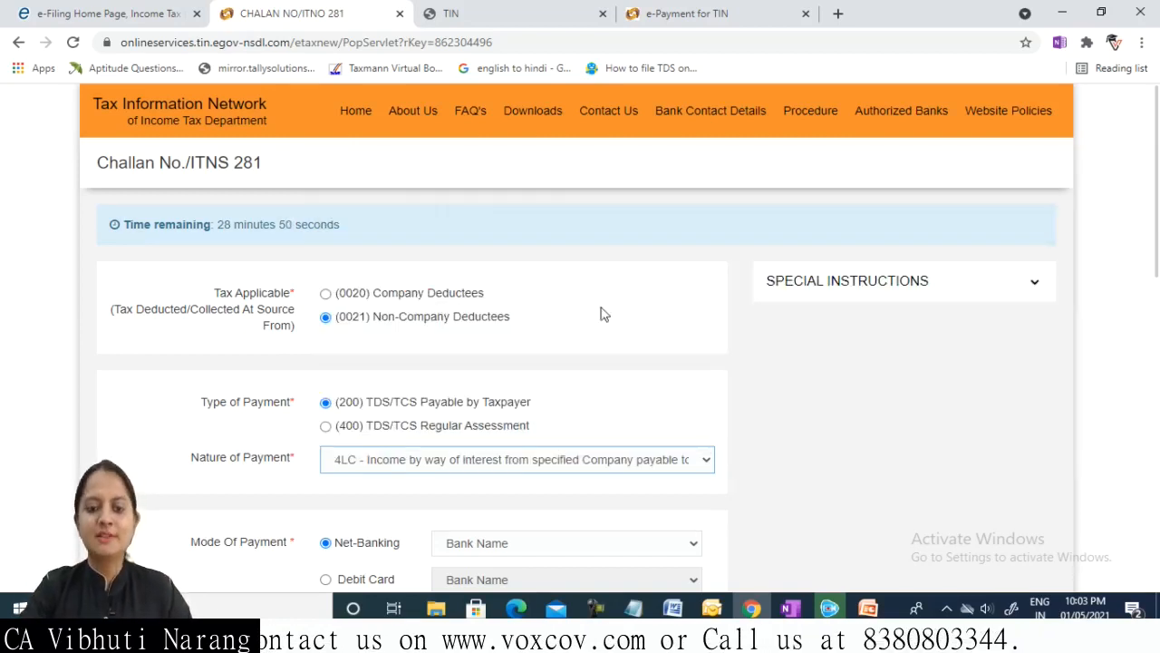
{"action": "left_click", "coordinate": [469, 472]}
{"action": "left_click_drag", "start_coordinate": [1106, 244], "coordinate": [1118, 350]}
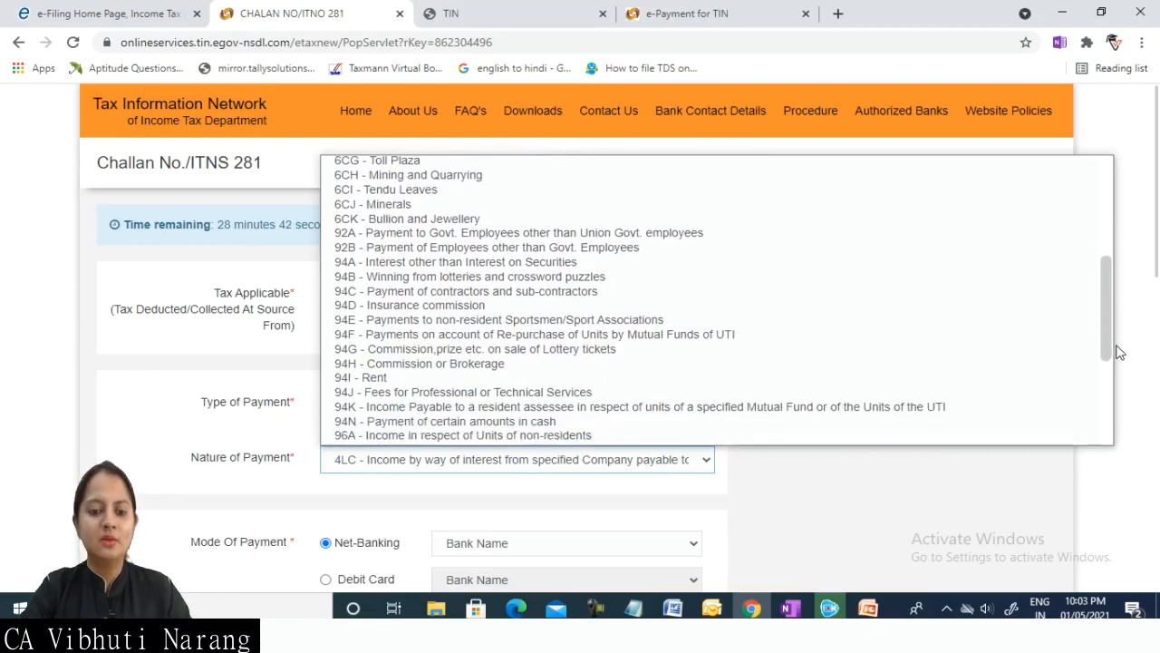
{"action": "left_click", "coordinate": [900, 379]}
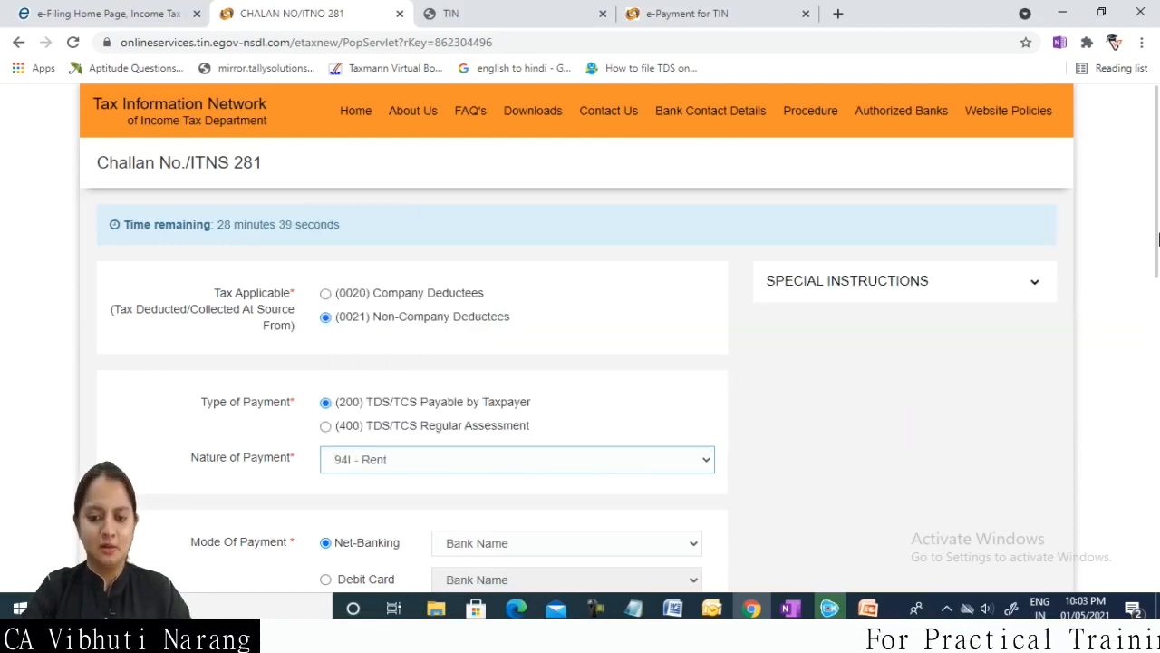
Choose Punjab National Bank for net-banking, and fill in the tax deduction account number with assessment year 2022-23.
{"action": "left_click_drag", "start_coordinate": [1157, 237], "coordinate": [1157, 332]}
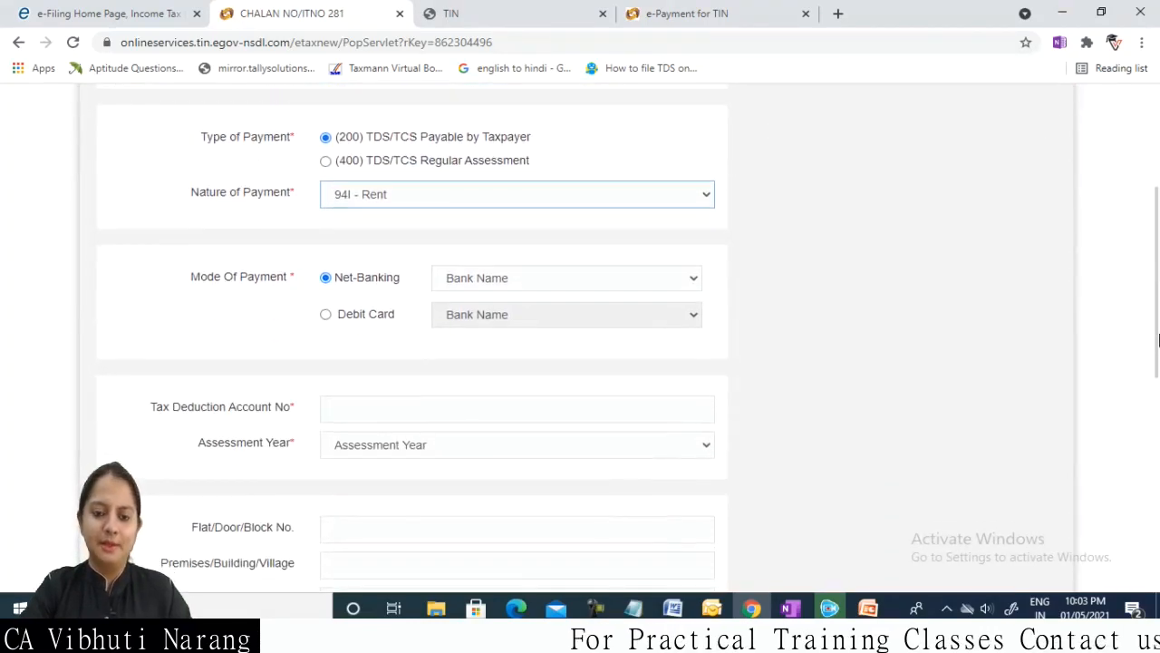
{"action": "left_click", "coordinate": [529, 285]}
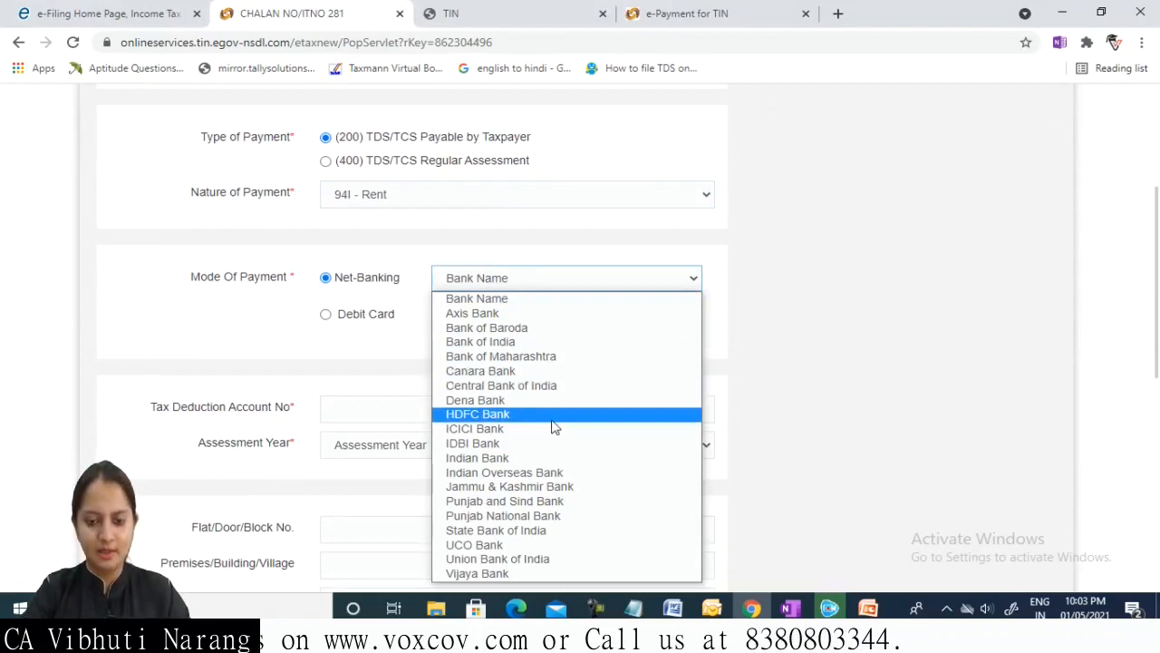
{"action": "left_click", "coordinate": [530, 515]}
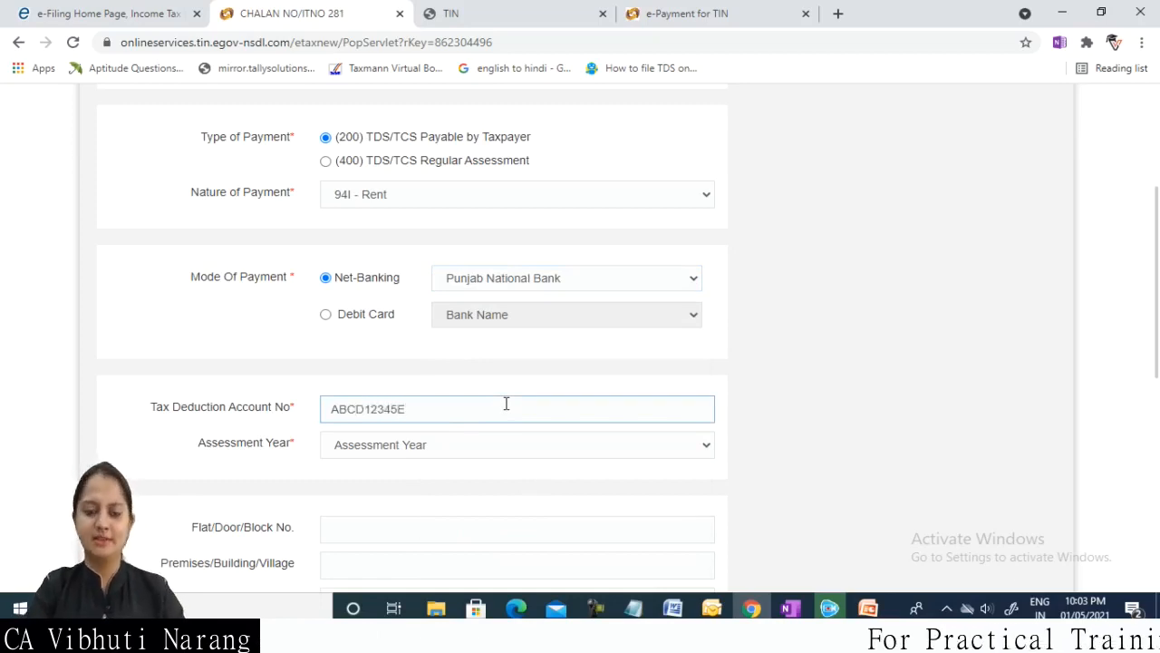
{"action": "left_click", "coordinate": [487, 446]}
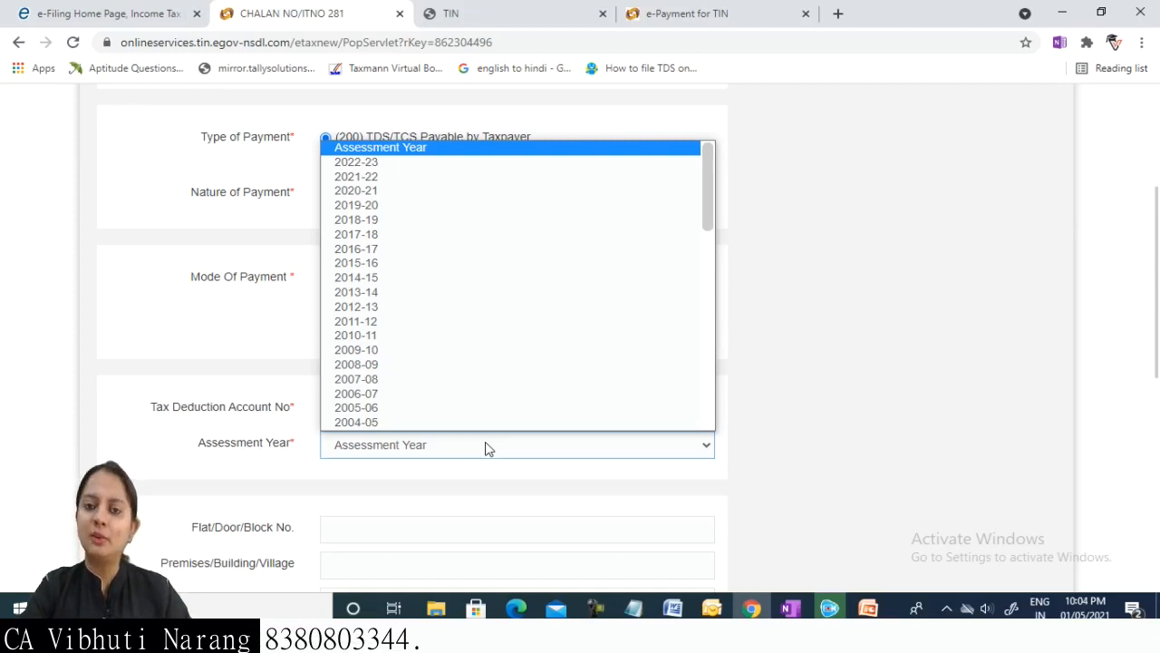
{"action": "left_click", "coordinate": [483, 163]}
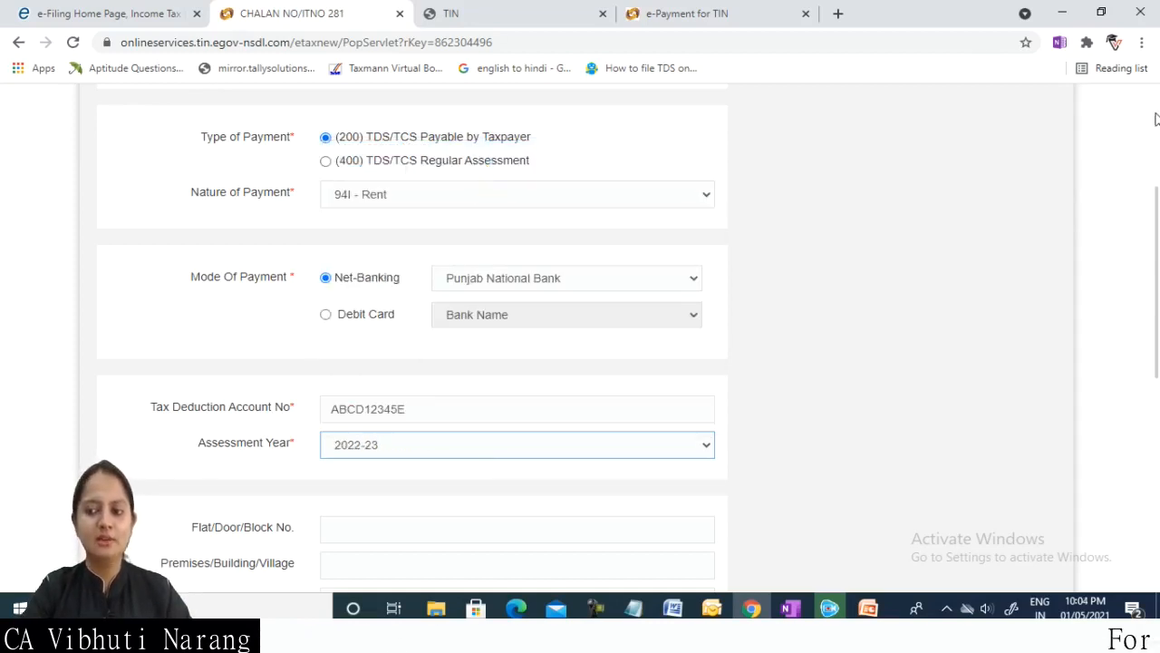
Complete the address section with the deductor's city, pin code and mobile number, and select Maharashtra as the state.
{"action": "left_click_drag", "start_coordinate": [1157, 319], "coordinate": [1158, 429]}
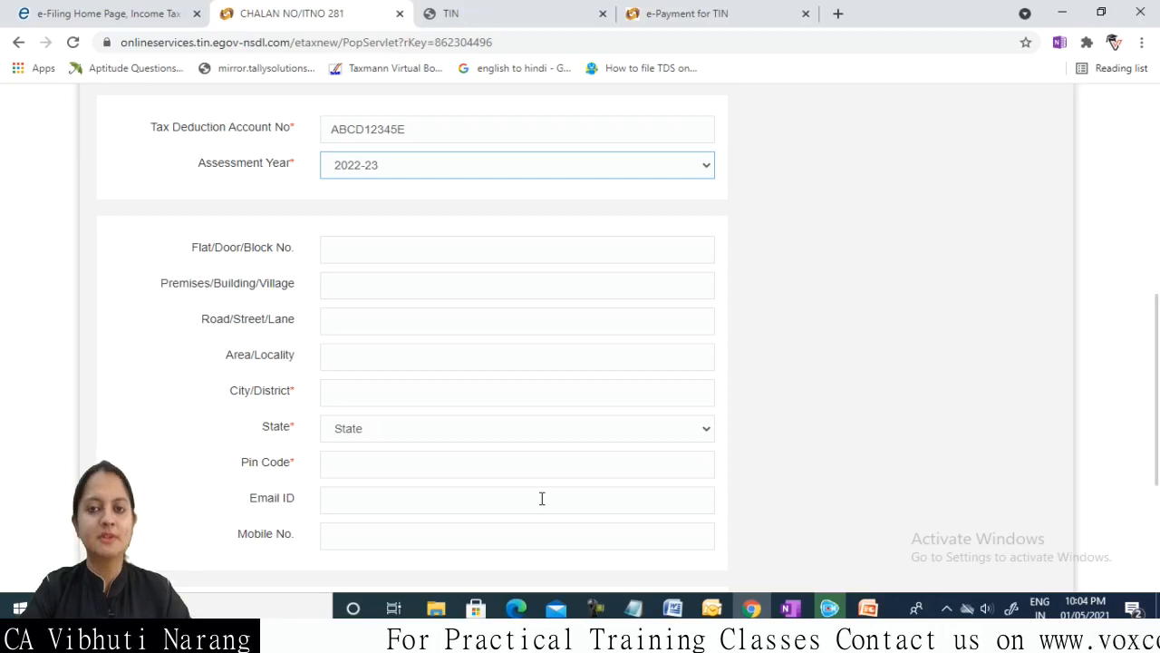
{"action": "left_click_drag", "start_coordinate": [1157, 427], "coordinate": [1158, 462]}
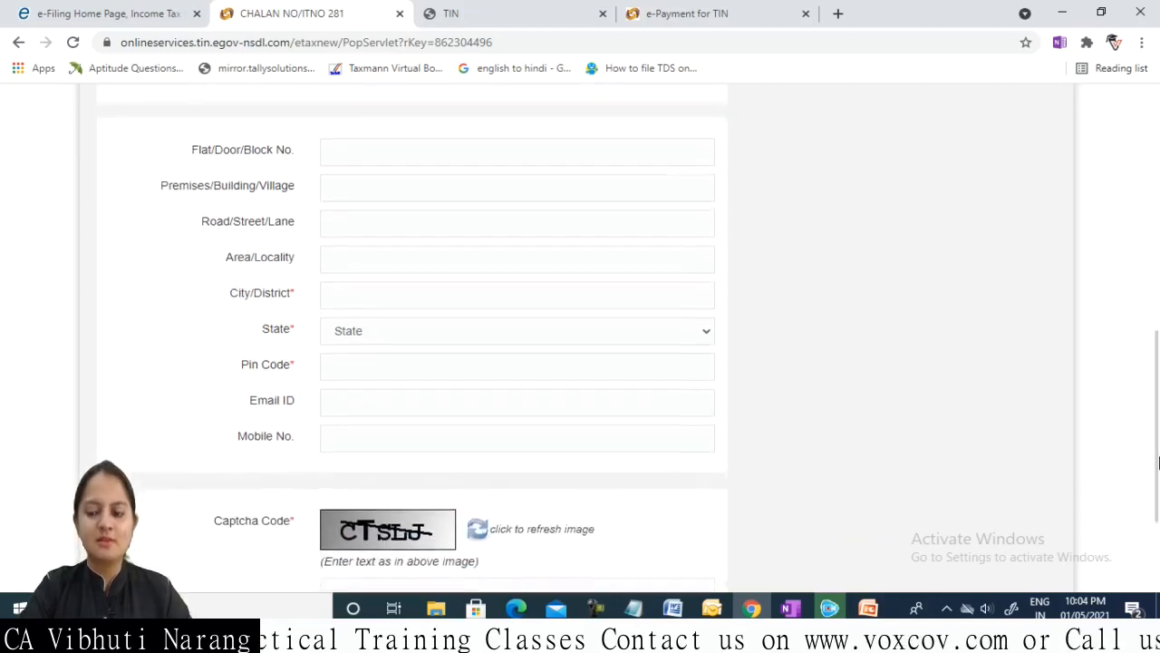
{"action": "left_click", "coordinate": [497, 293]}
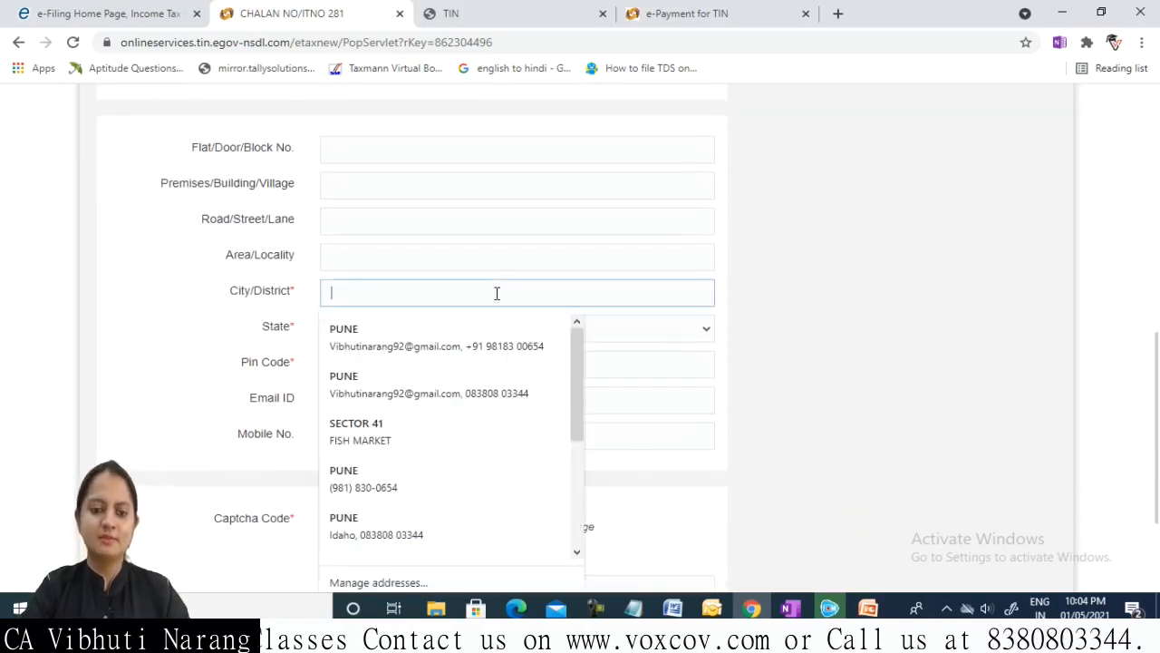
{"action": "type", "text": "Pune"}
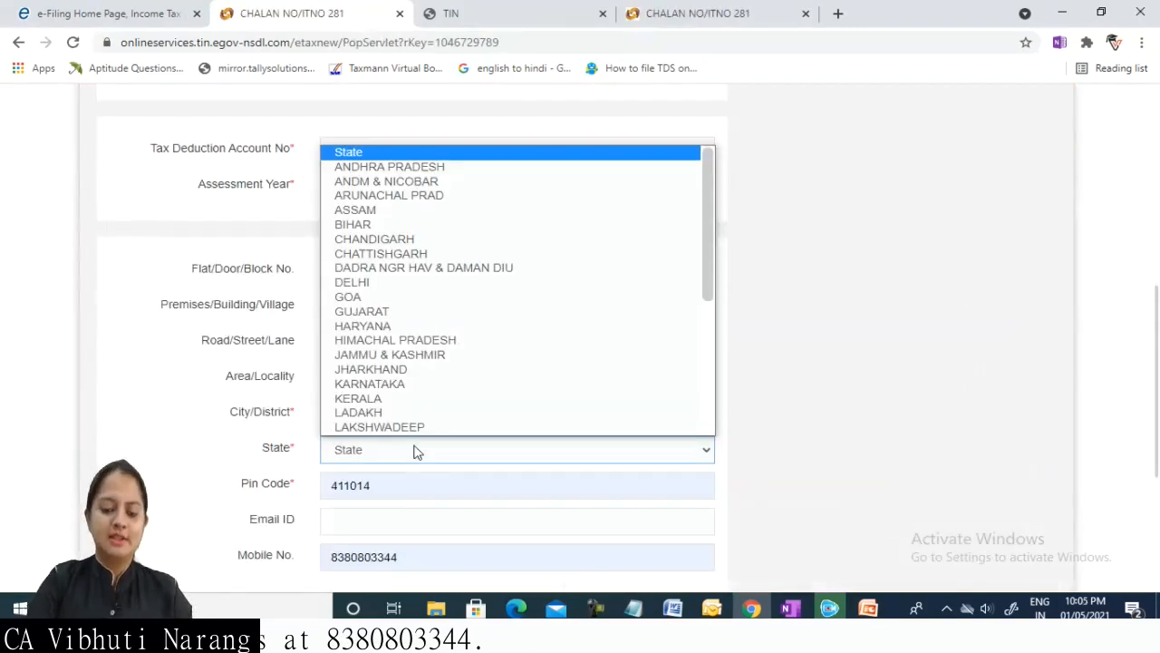
{"action": "key", "text": "m"}
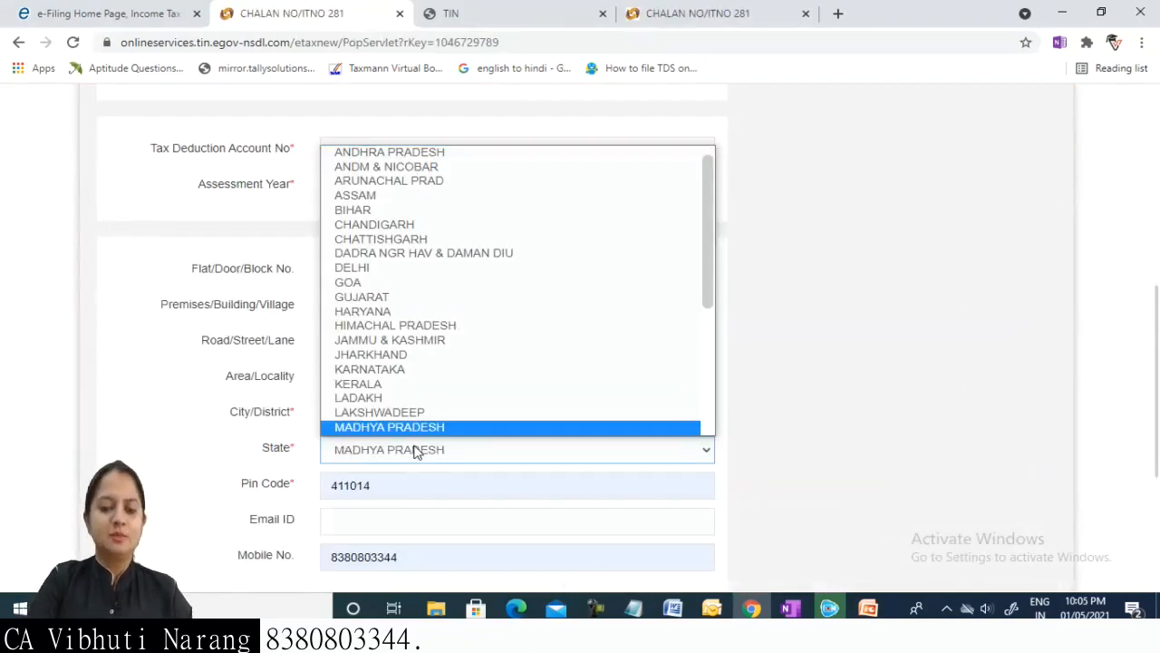
{"action": "key", "text": "m"}
{"action": "key", "text": "Return"}
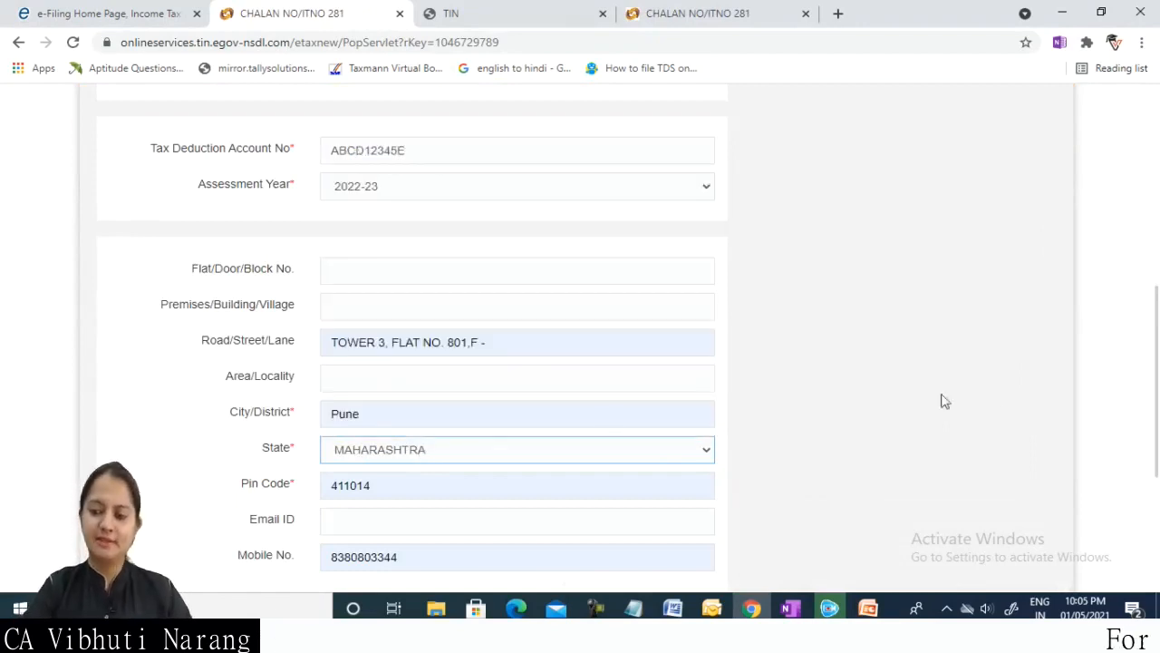
Fill in the captcha code at the end of the challan form.
{"action": "left_click_drag", "start_coordinate": [1158, 421], "coordinate": [1140, 589]}
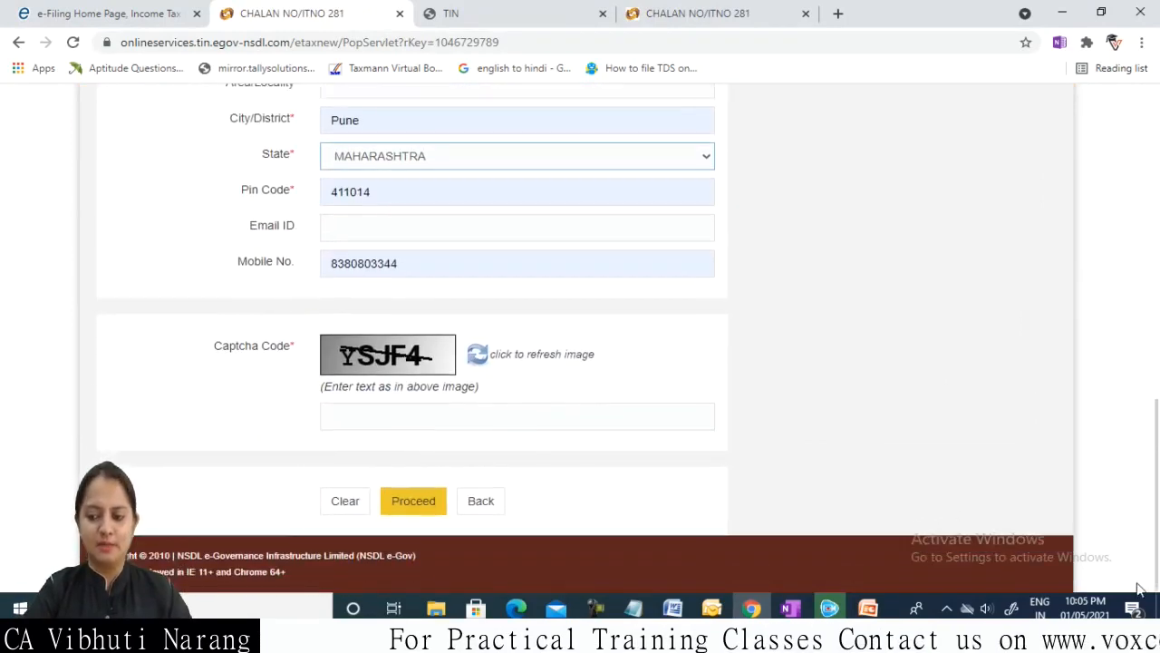
{"action": "left_click", "coordinate": [553, 414]}
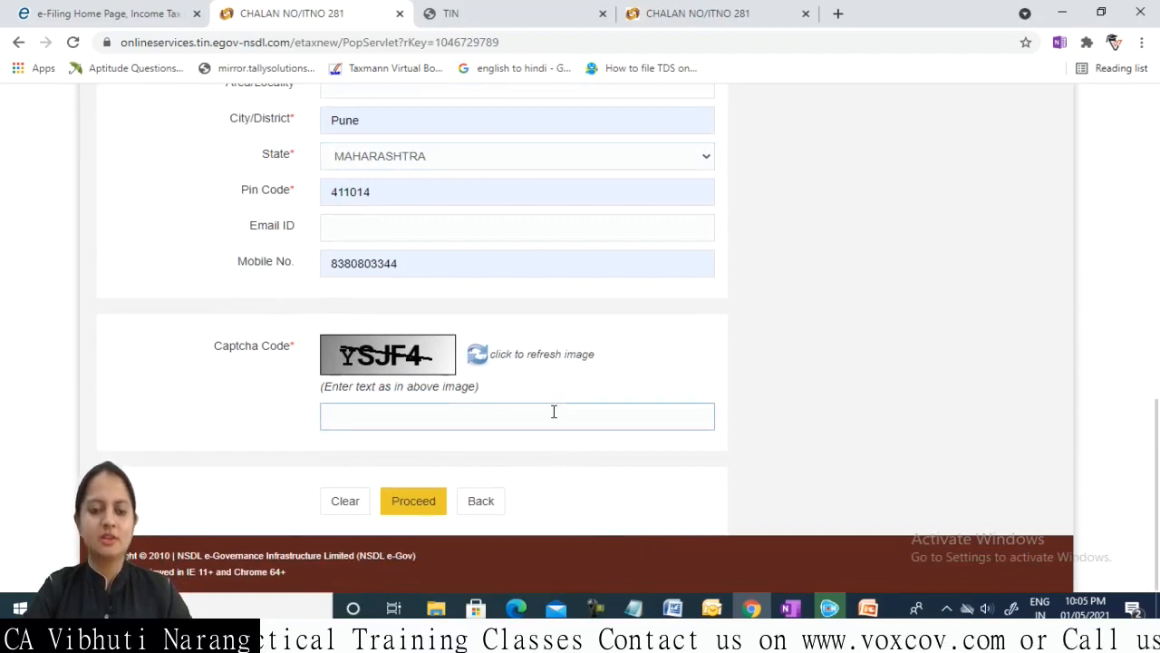